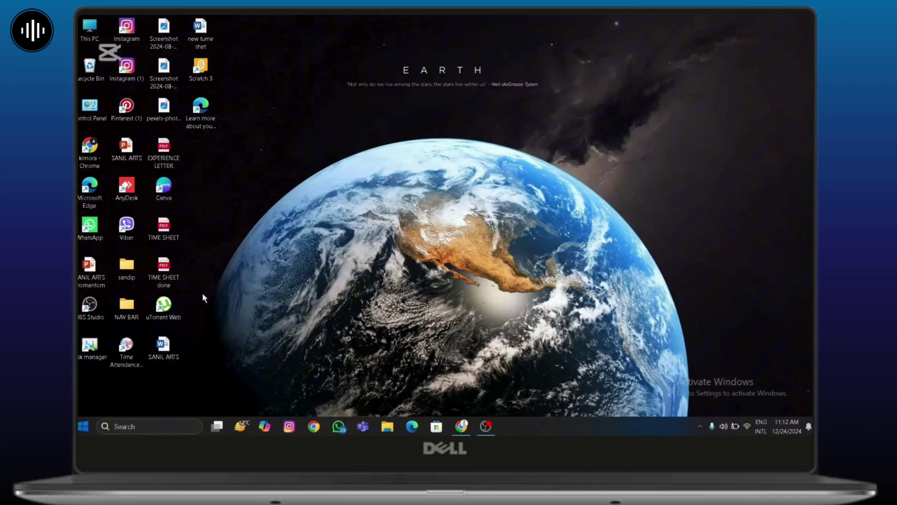
# Search for 'run' from the taskbar and launch the Run dialog.
pyautogui.click(138, 423)
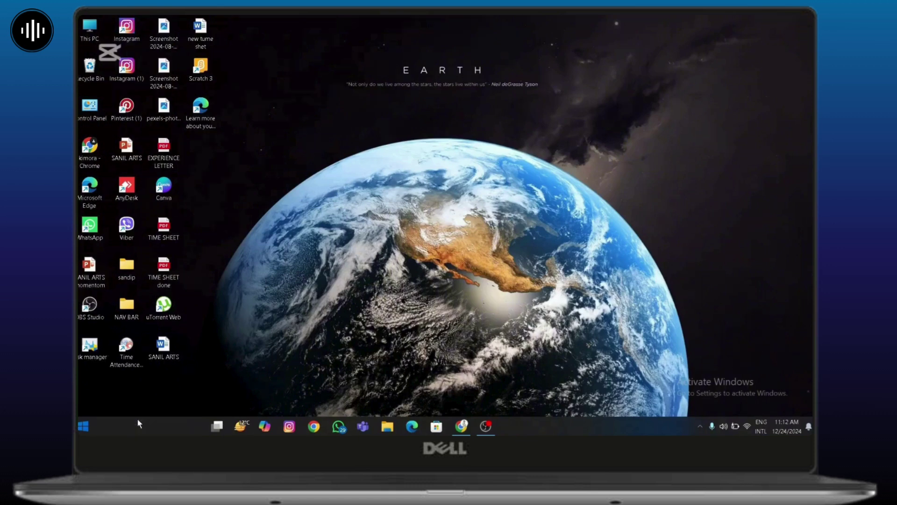
pyautogui.write('ry')
pyautogui.press('BackSpace')
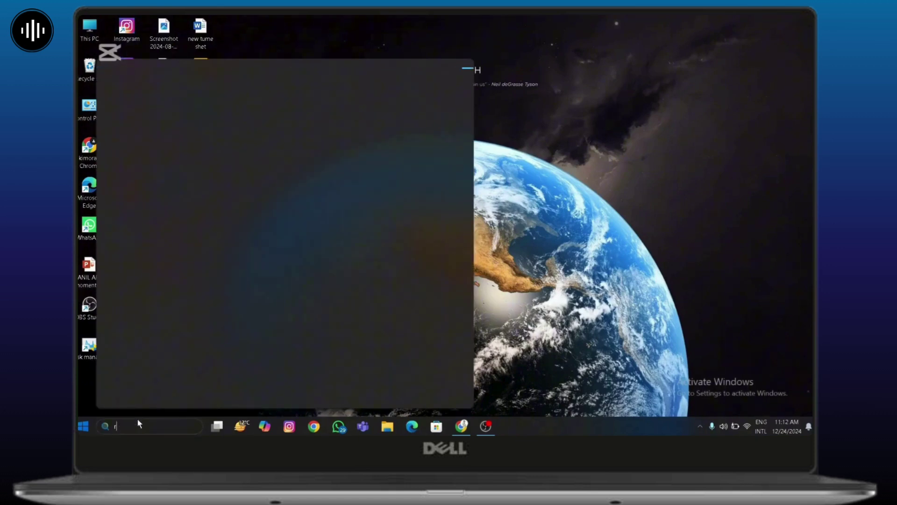
pyautogui.write('un')
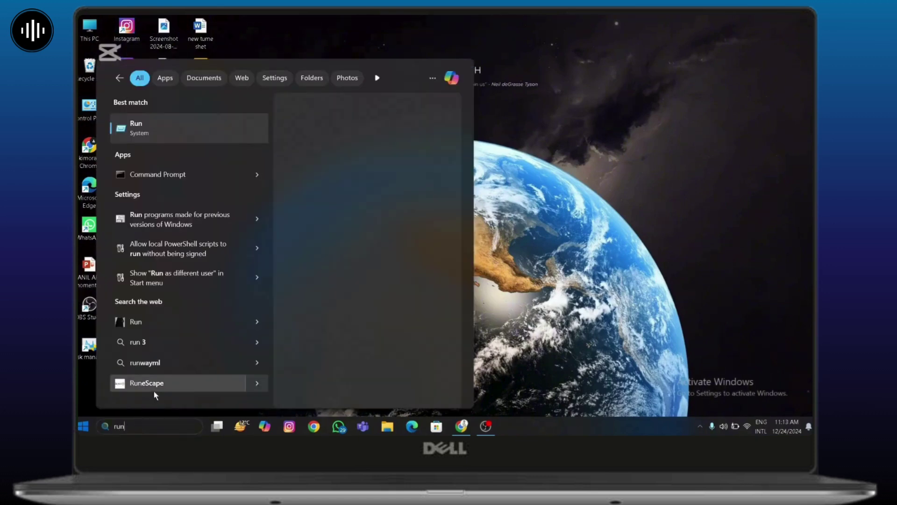
pyautogui.click(308, 196)
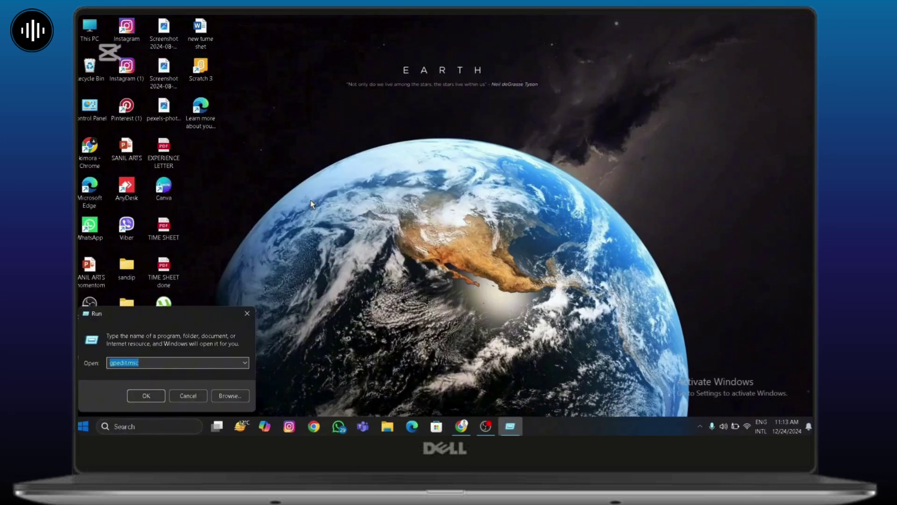
pyautogui.write('%')
pyautogui.write('o')
pyautogui.write('%o')
pyautogui.write('calappd')
pyautogui.write('ata%')
# Open AppData\Local and delete its Microsoft folder.
pyautogui.press('Return')
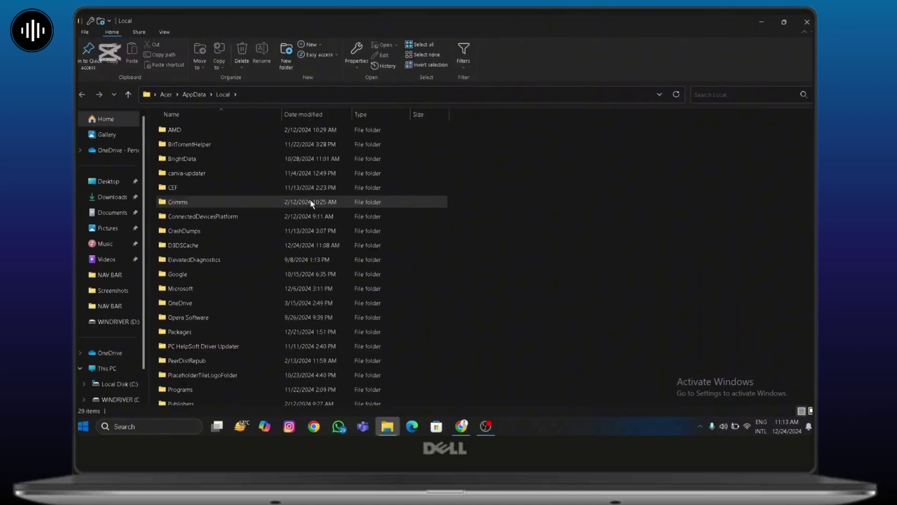
pyautogui.scroll(-2, 312, 203)
pyautogui.scroll(-1, 281, 218)
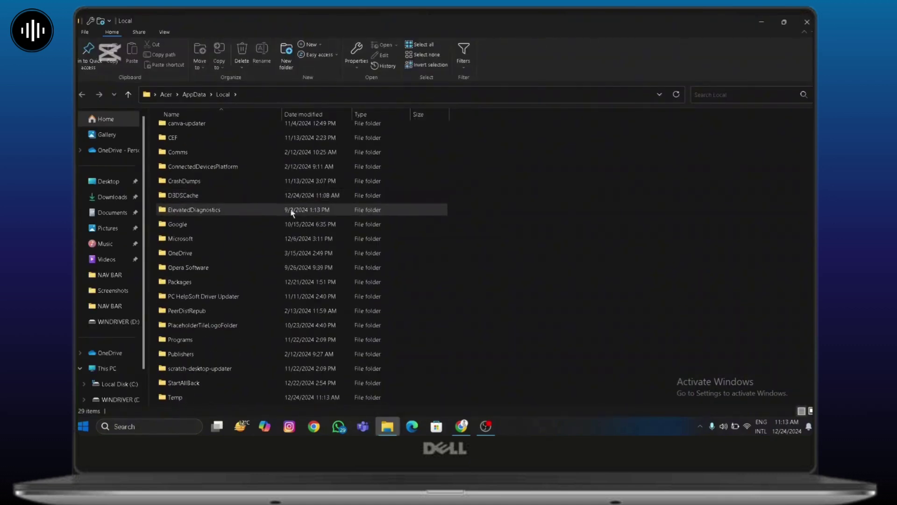
pyautogui.click(256, 242)
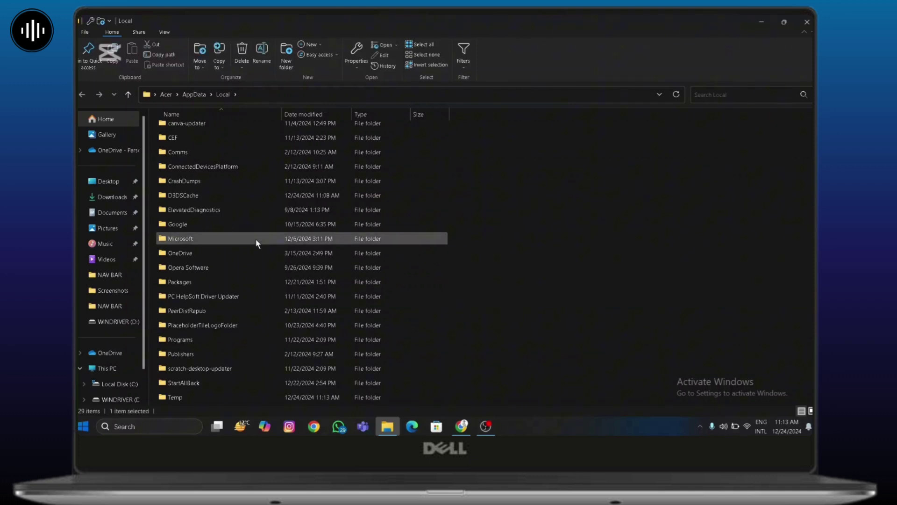
pyautogui.rightClick(256, 242)
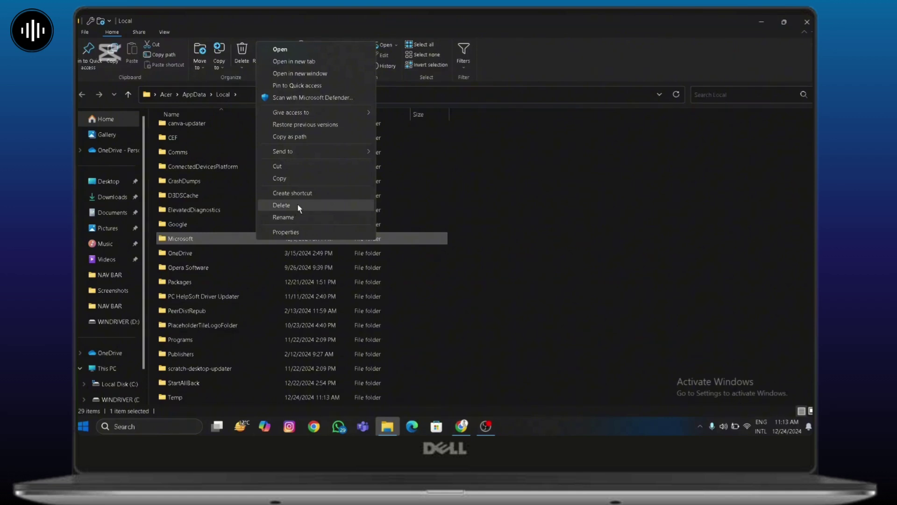
pyautogui.click(461, 316)
pyautogui.scroll(-2, 460, 316)
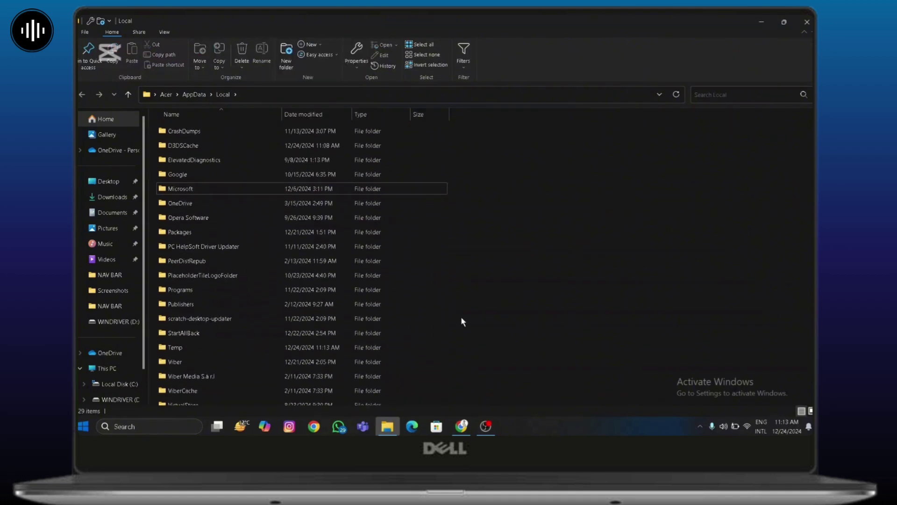
pyautogui.scroll(-1, 461, 316)
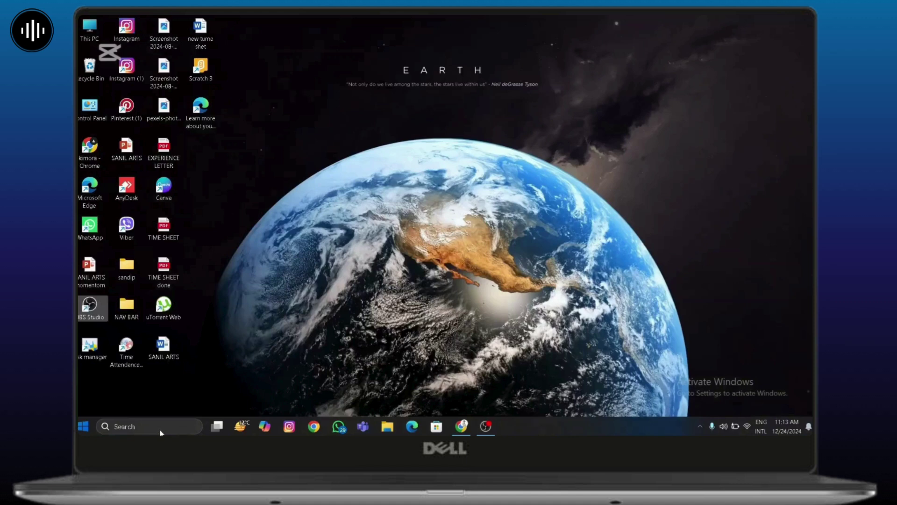
# Search for 'run' from the taskbar and launch the Run dialog again.
pyautogui.click(160, 427)
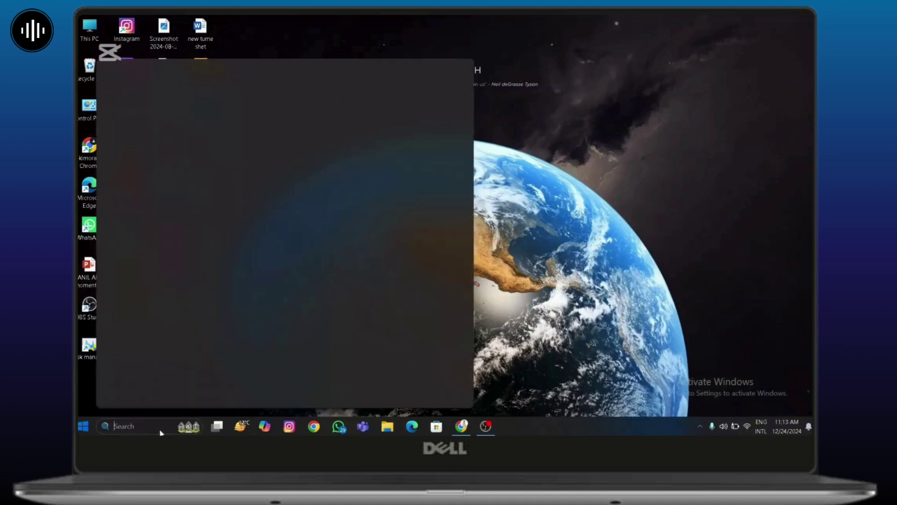
pyautogui.write('run')
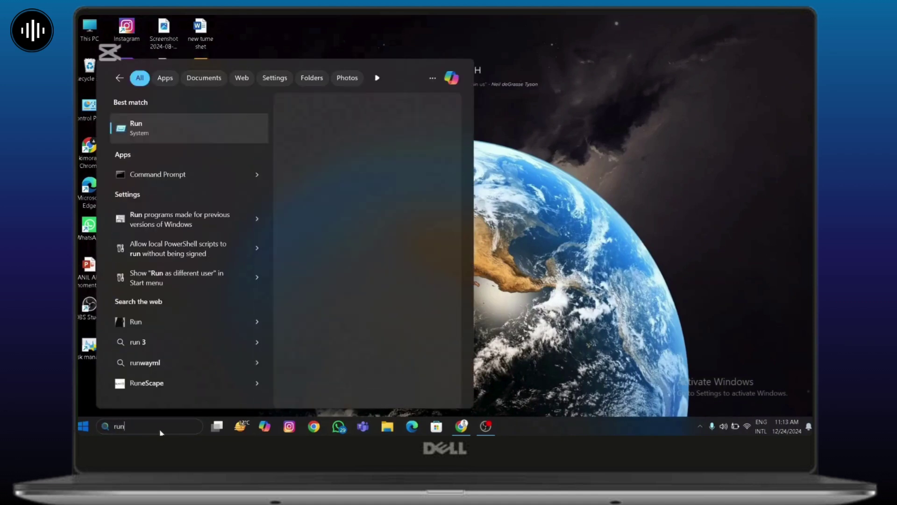
pyautogui.click(327, 205)
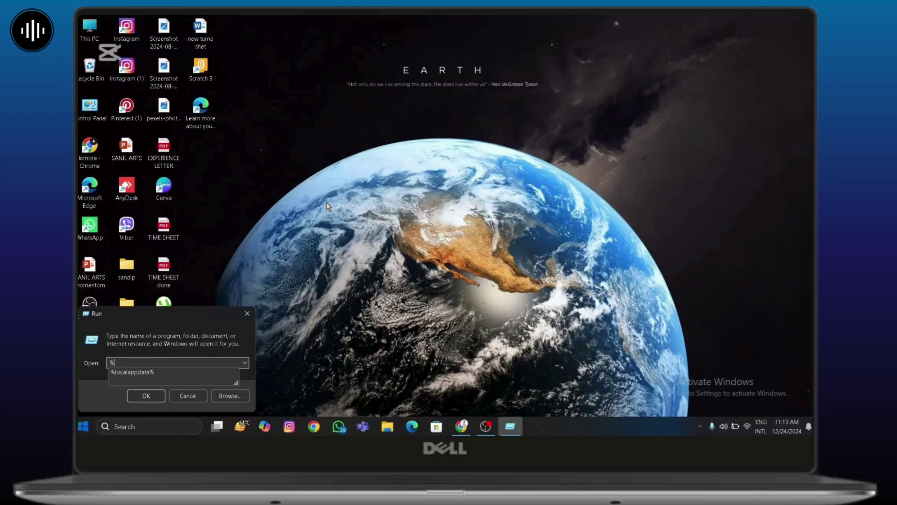
pyautogui.write('%appdata')
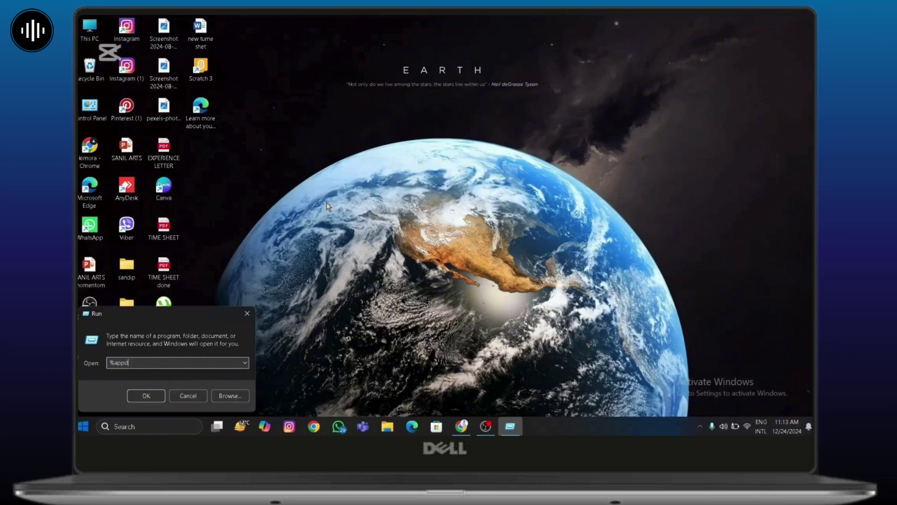
pyautogui.write('%')
# Confirm %appdata% to open AppData\Roaming and show the Microsoft folder's menu, then dismiss it.
pyautogui.click(146, 396)
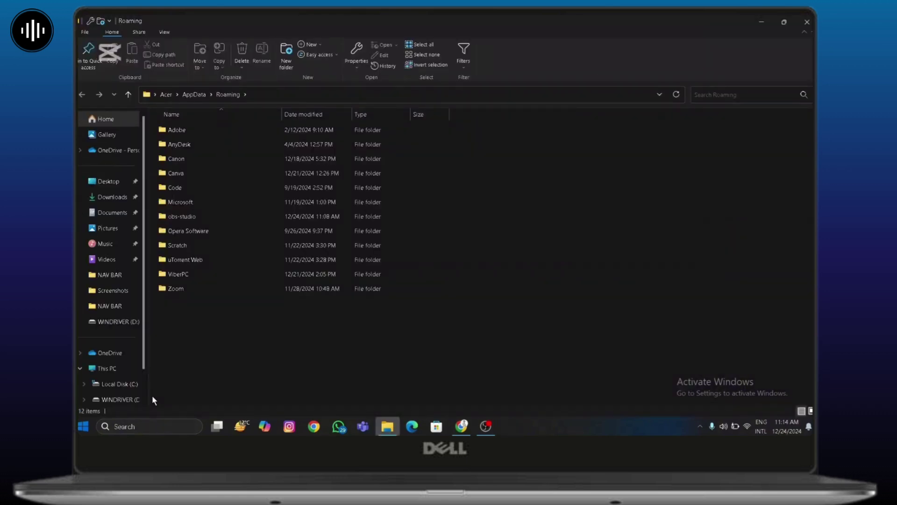
pyautogui.rightClick(188, 206)
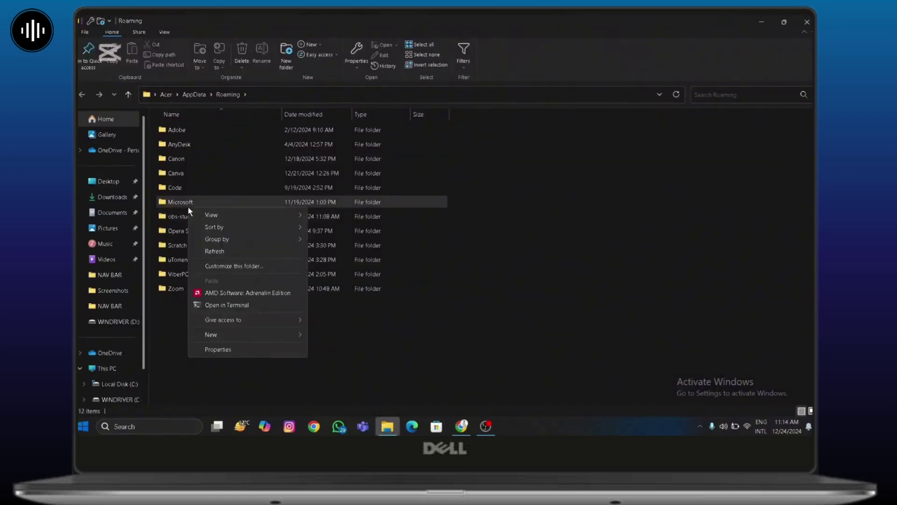
pyautogui.click(456, 362)
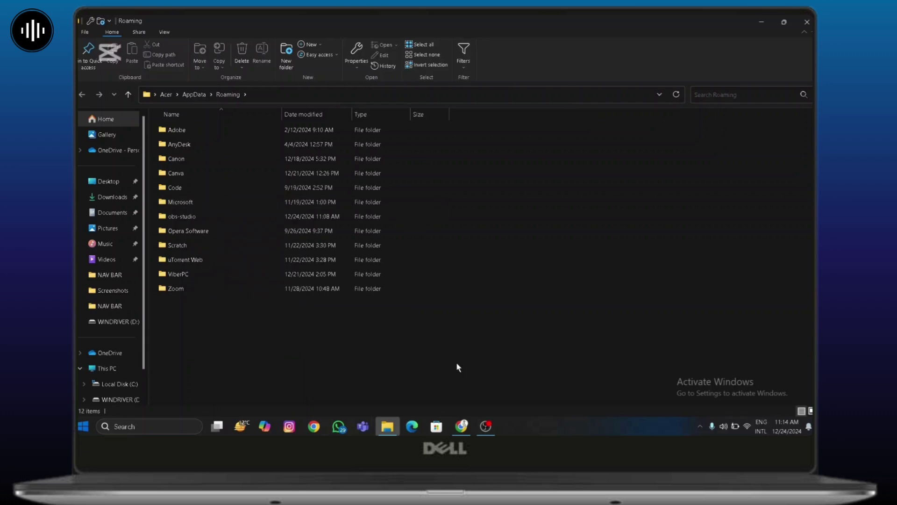